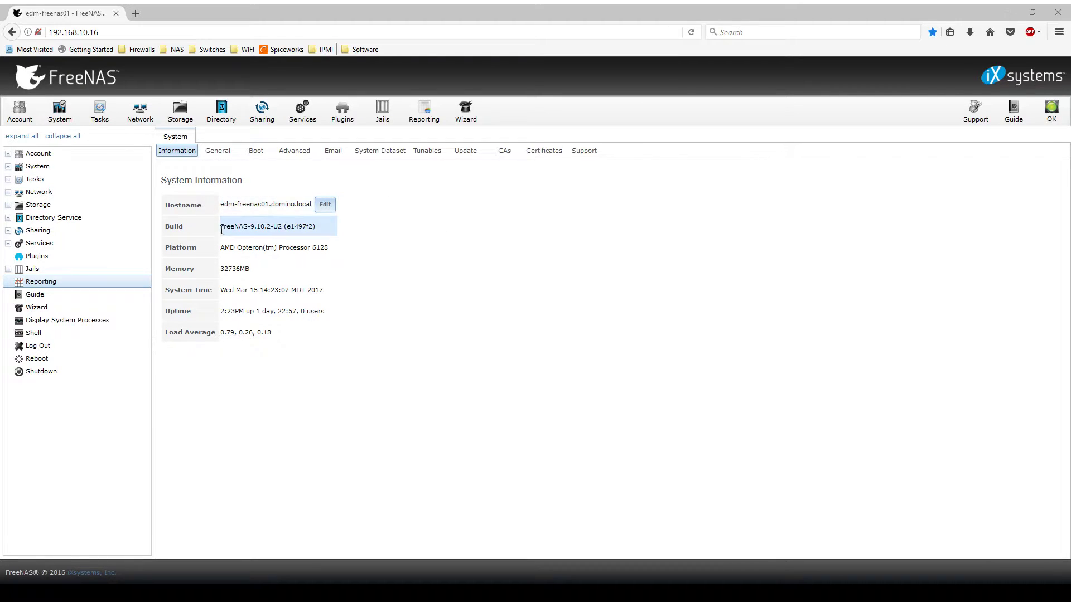
Step: Confirm the installed build is FreeNAS-9.10.2-U2, then go to the System Update settings
{"action": "left_click_drag", "start_coordinate": [250, 227], "coordinate": [330, 232]}
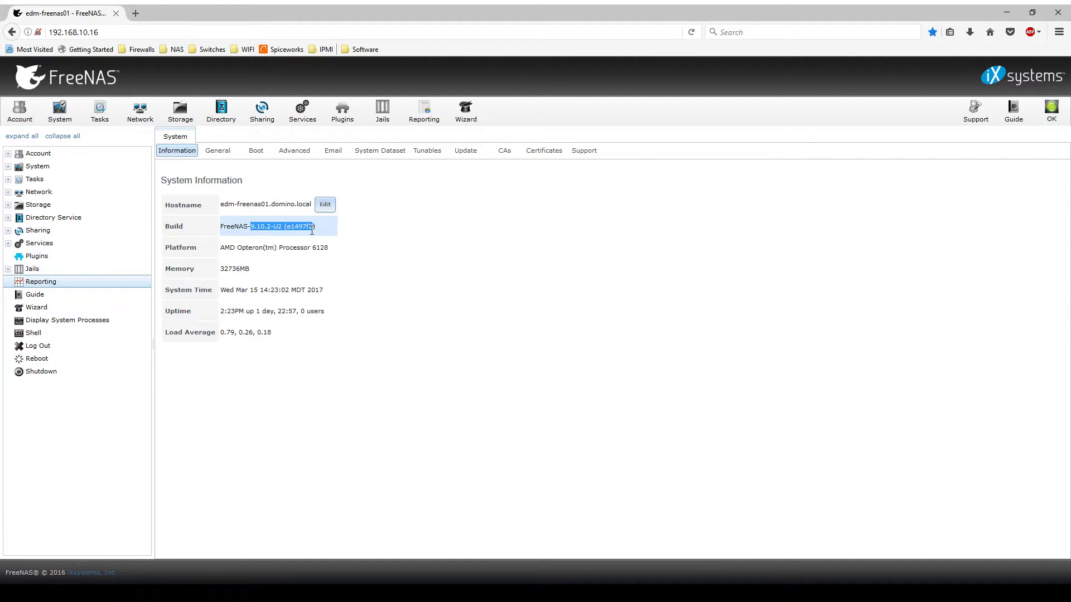
{"action": "left_click", "coordinate": [442, 241]}
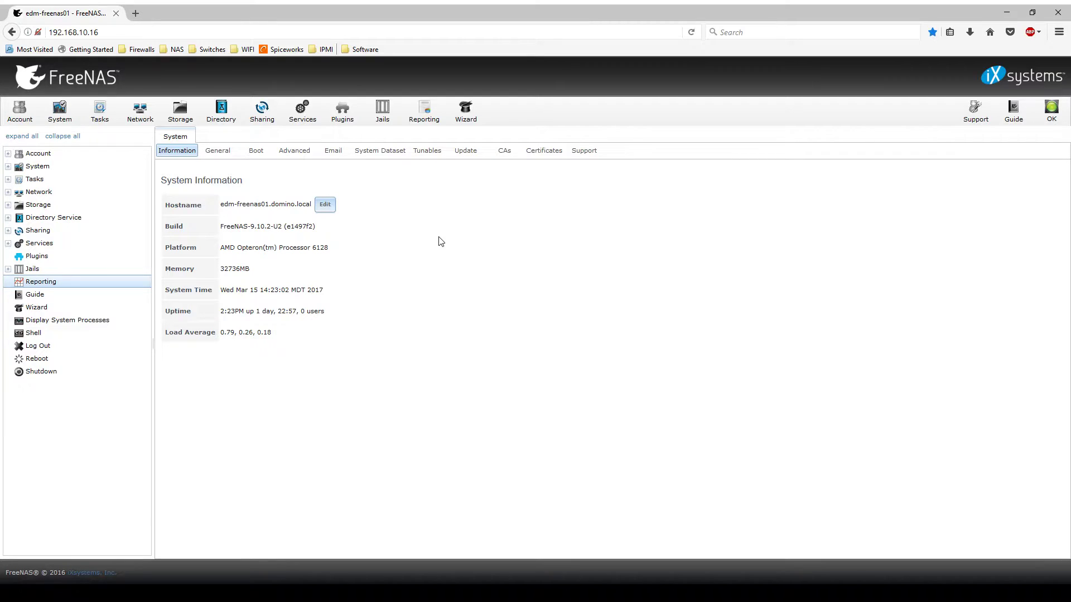
{"action": "left_click", "coordinate": [465, 156]}
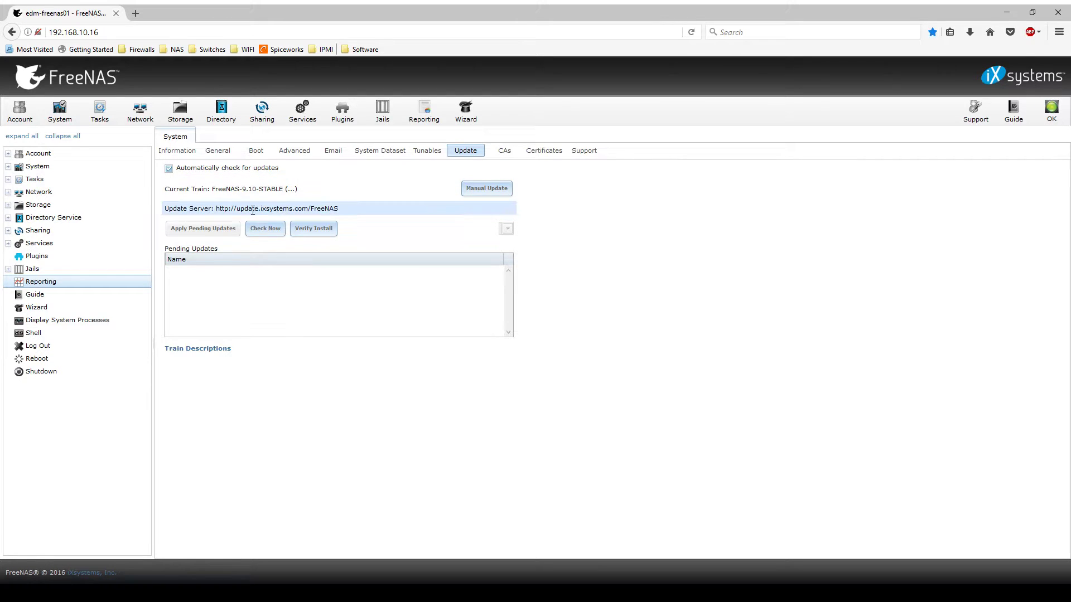
Step: Confirm no 9.10 updates are available and switch the update train to FreeNAS-Corral-STABLE
{"action": "left_click", "coordinate": [261, 232]}
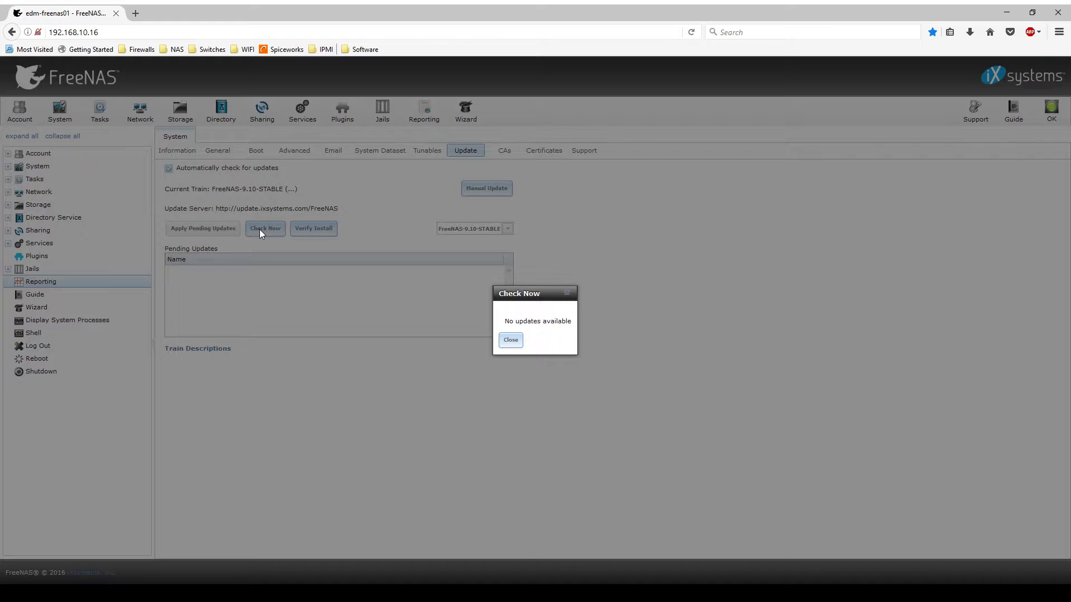
{"action": "left_click", "coordinate": [510, 340]}
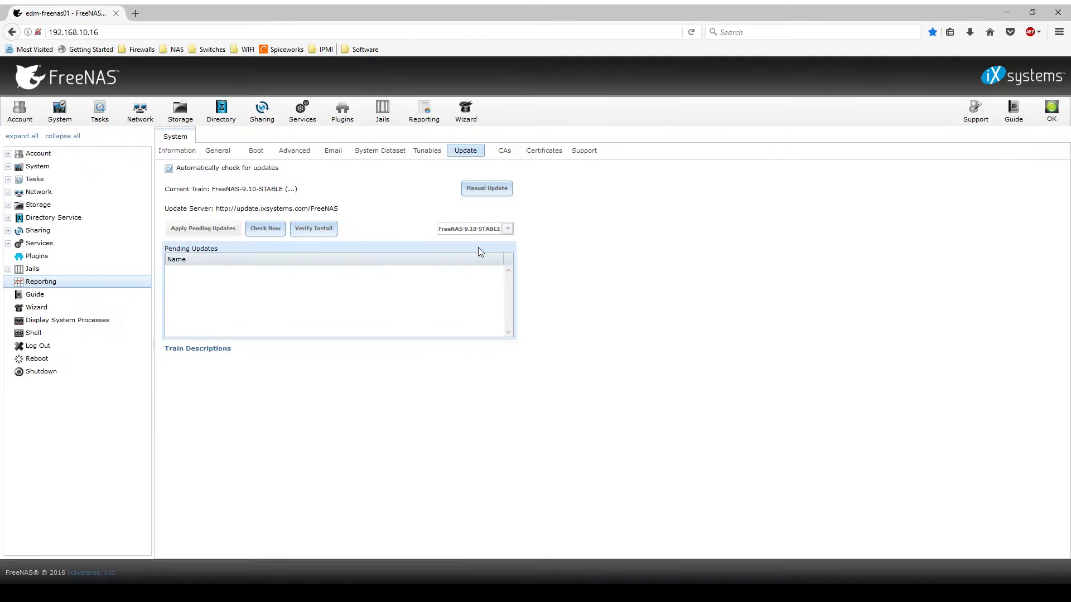
{"action": "left_click", "coordinate": [484, 234]}
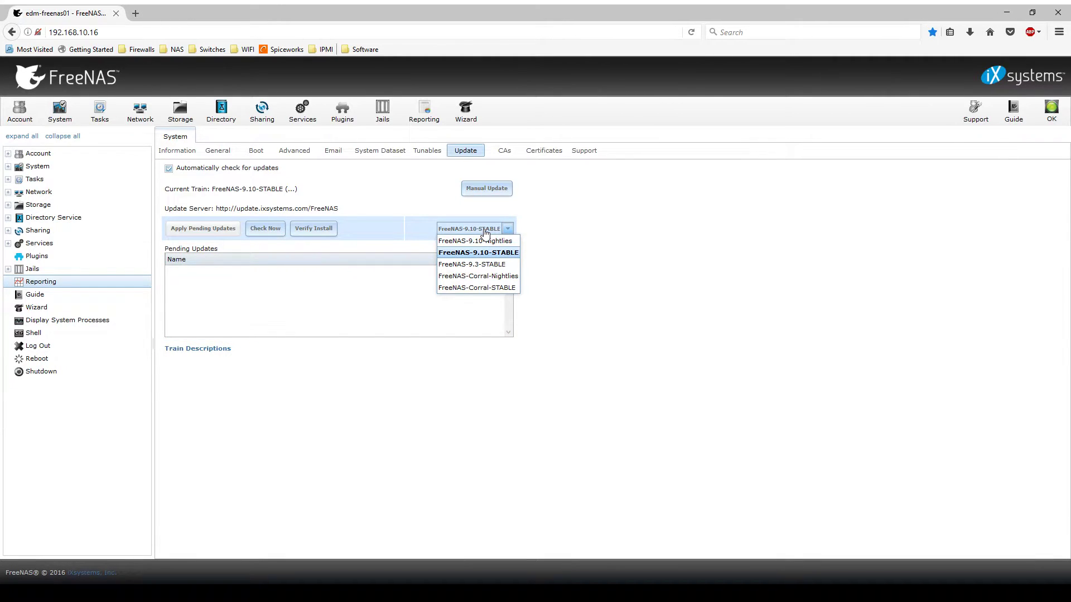
{"action": "left_click", "coordinate": [494, 288]}
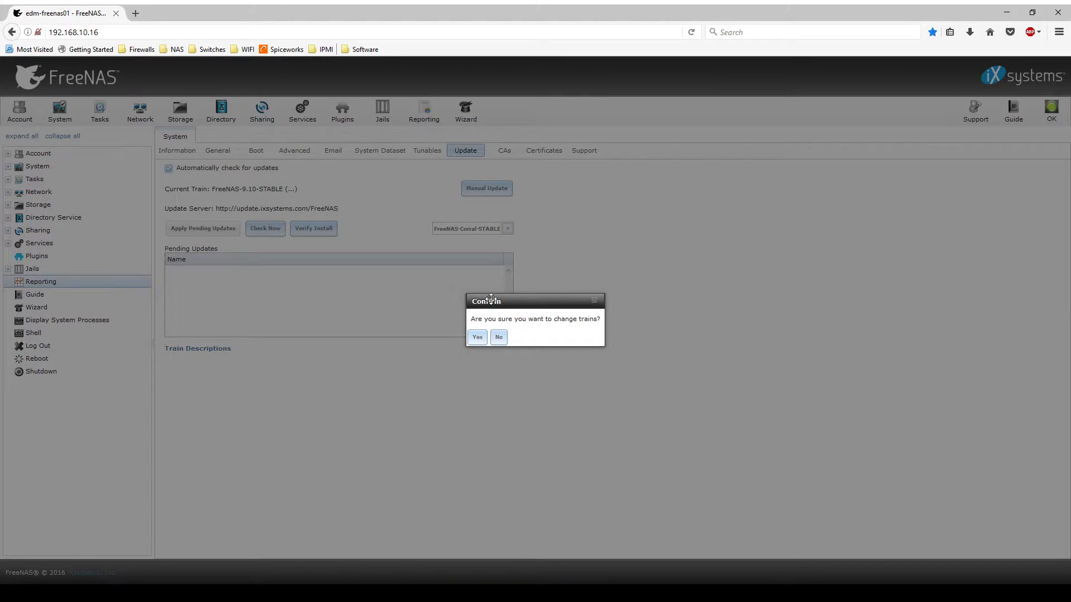
{"action": "left_click", "coordinate": [478, 337]}
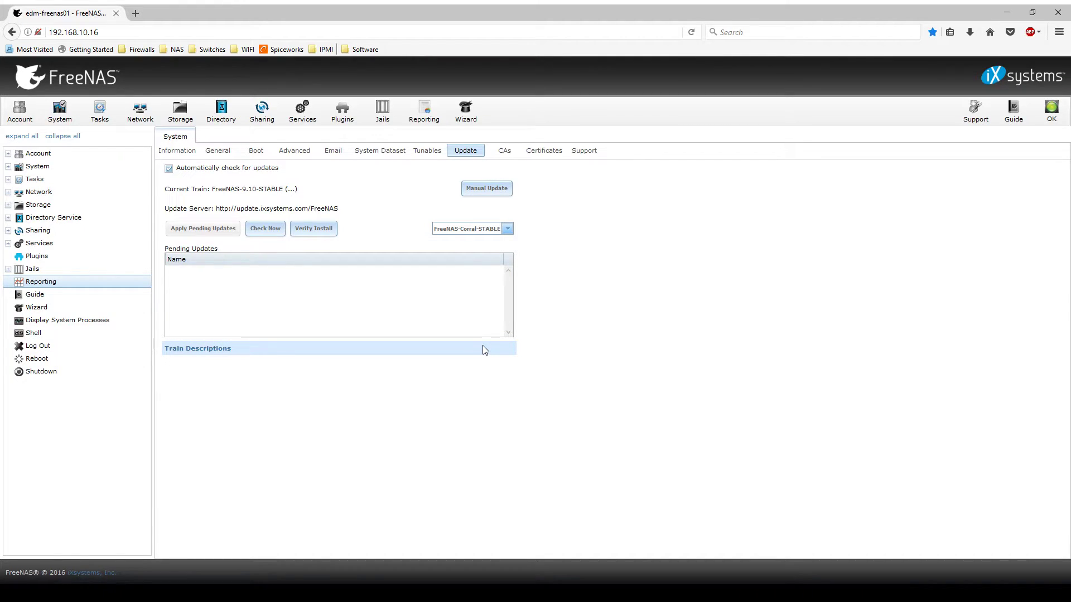
Step: Check the Corral train, review the package list, and apply the upgrade with automatic reboot
{"action": "left_click", "coordinate": [278, 232]}
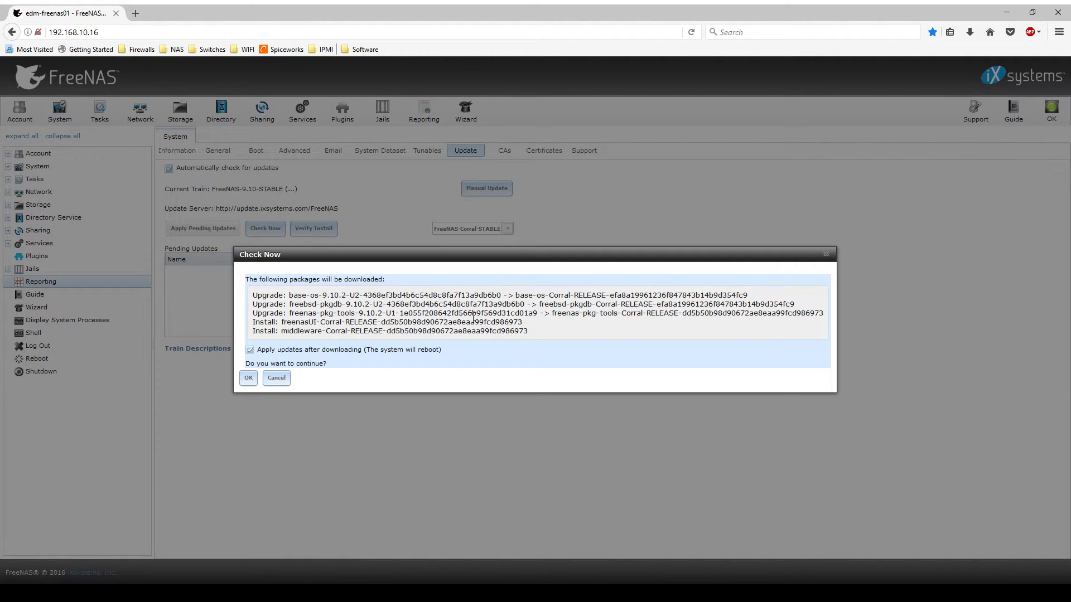
{"action": "left_click_drag", "start_coordinate": [257, 297], "coordinate": [748, 337]}
{"action": "left_click", "coordinate": [569, 340]}
{"action": "left_click", "coordinate": [249, 380]}
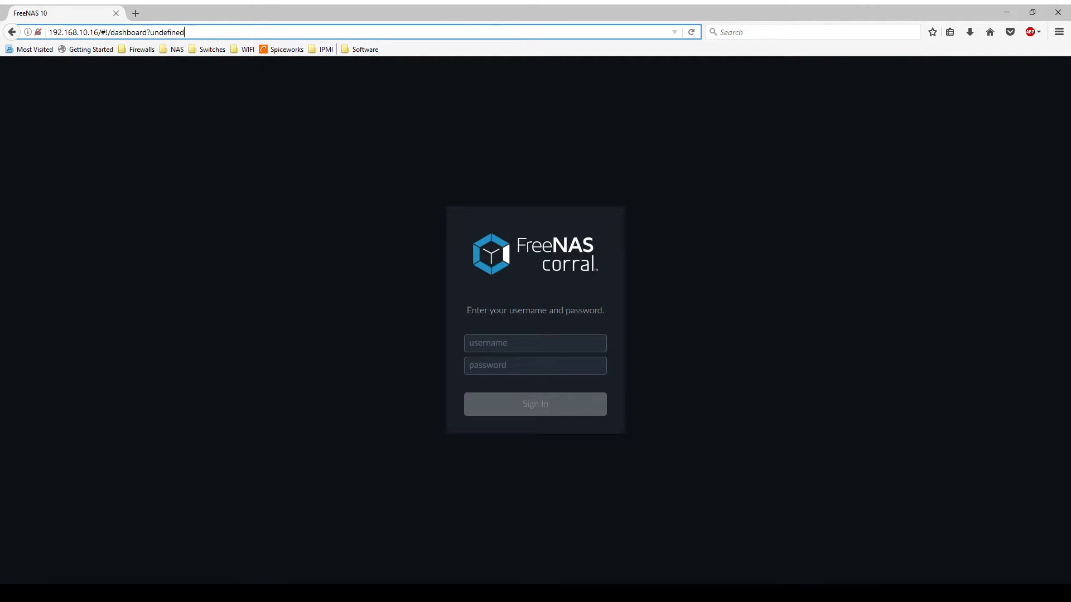
Step: Sign in to FreeNAS Corral as root with the administrator password
{"action": "left_click", "coordinate": [499, 347]}
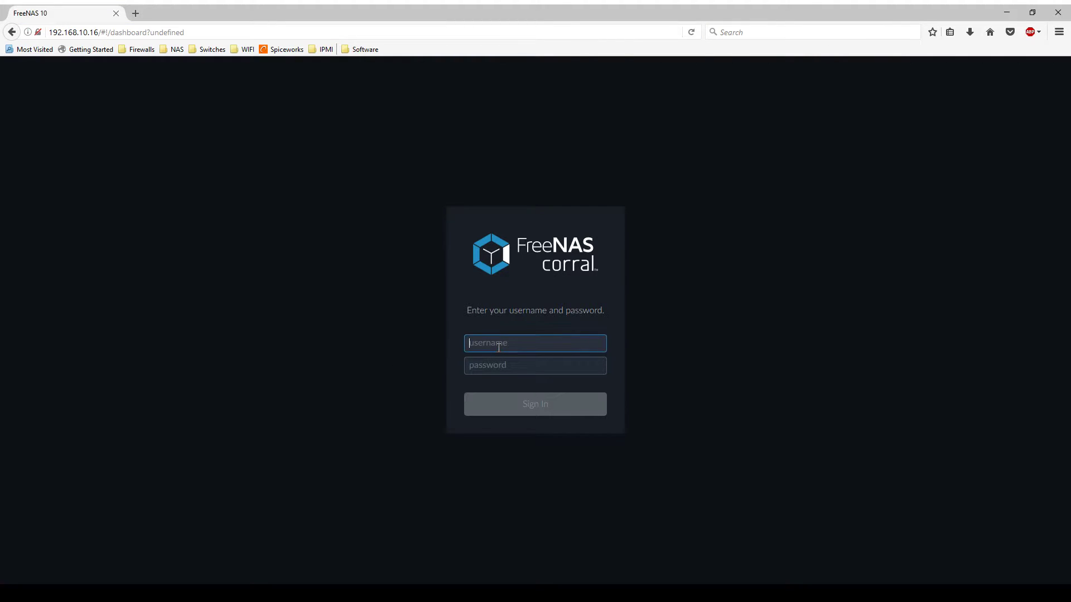
{"action": "type", "text": "root"}
{"action": "key", "text": "Tab"}
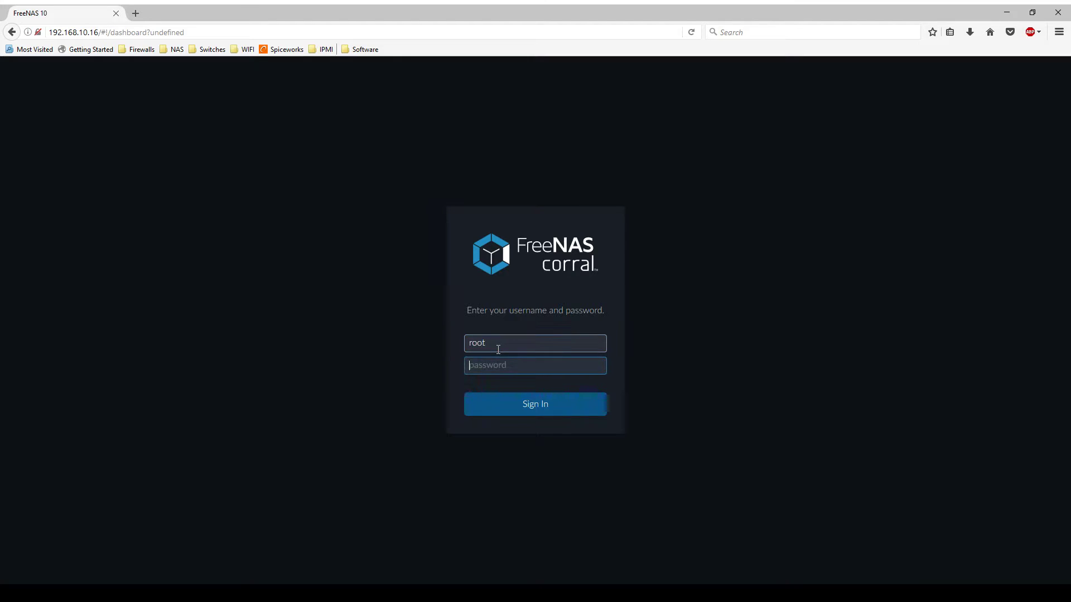
{"action": "type", "text": "••"}
{"action": "key", "text": "BackSpace"}
{"action": "type", "text": "•••••••••"}
{"action": "left_click", "coordinate": [502, 395]}
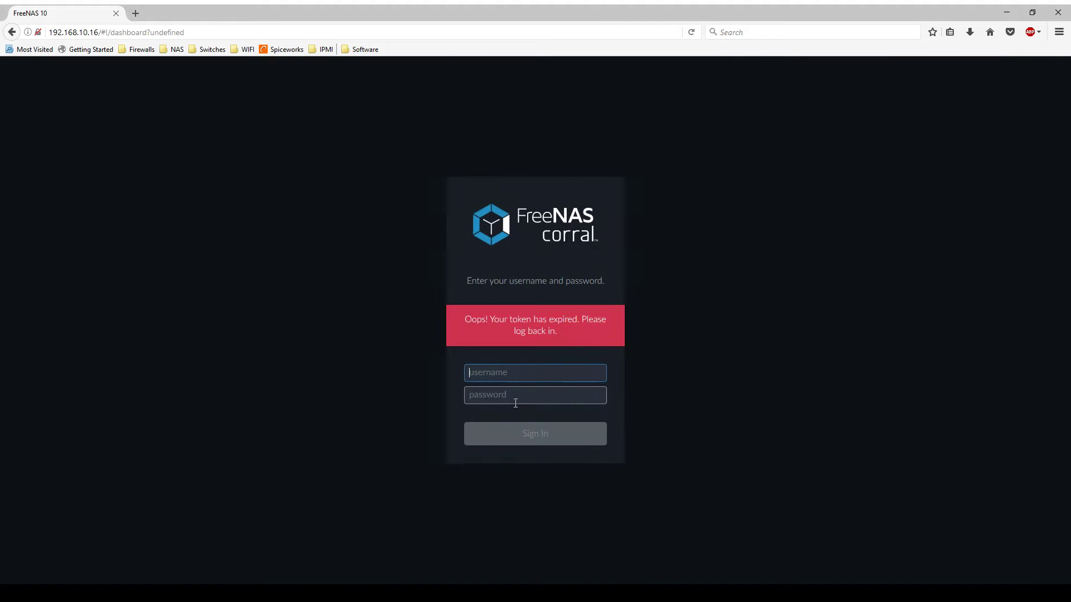
Step: Sign in as root again after the token-expired message
{"action": "type", "text": "root"}
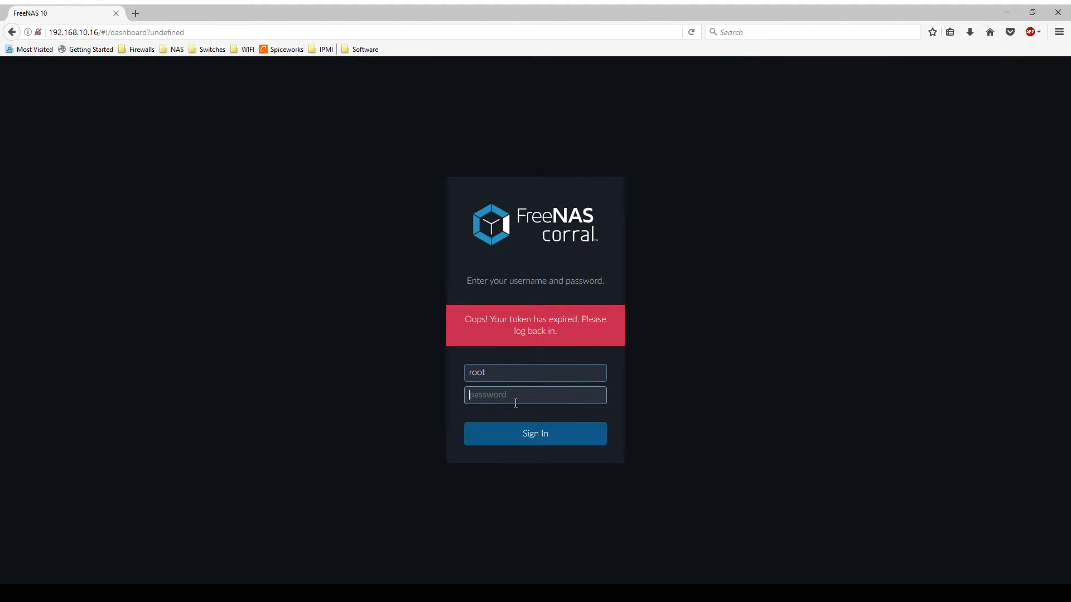
{"action": "key", "text": "Tab"}
{"action": "type", "text": "**********"}
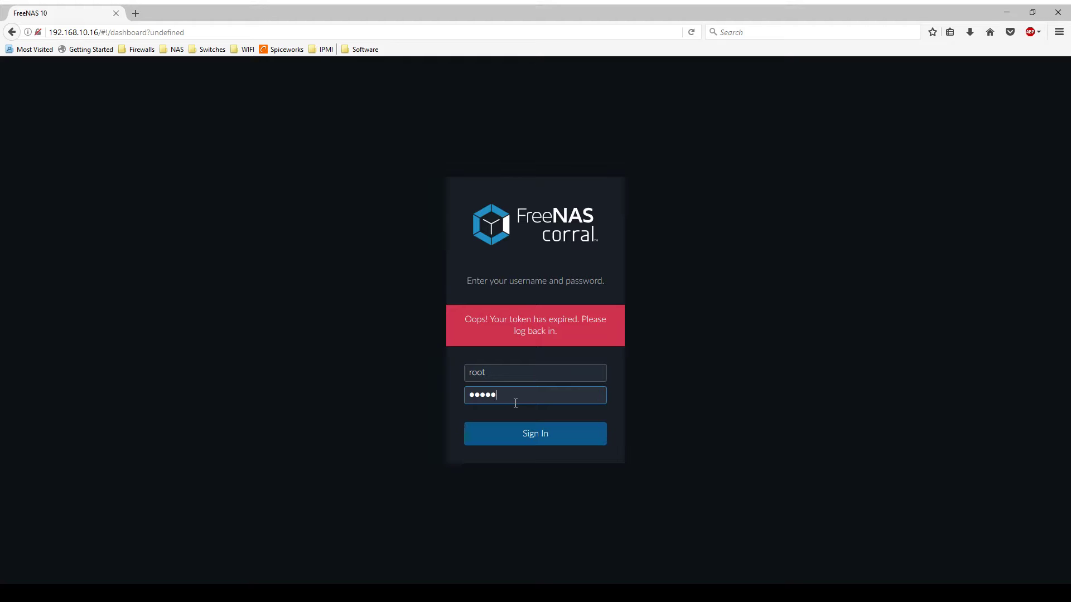
{"action": "left_click", "coordinate": [529, 436]}
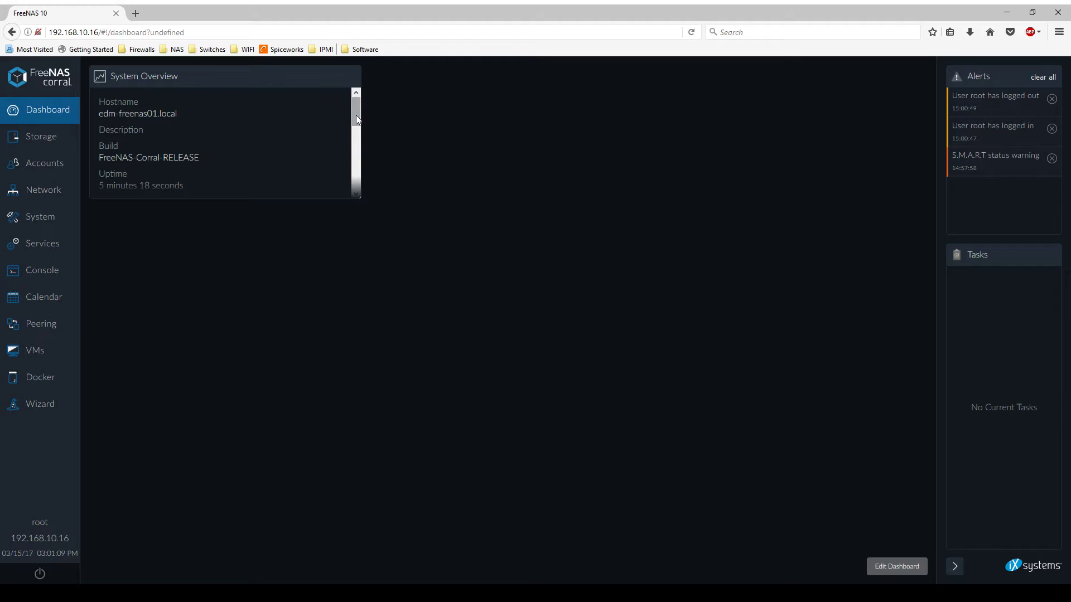
Step: Inspect the Whale and Mammoth volume details in Storage, then view the Network page
{"action": "left_click_drag", "start_coordinate": [356, 115], "coordinate": [359, 182]}
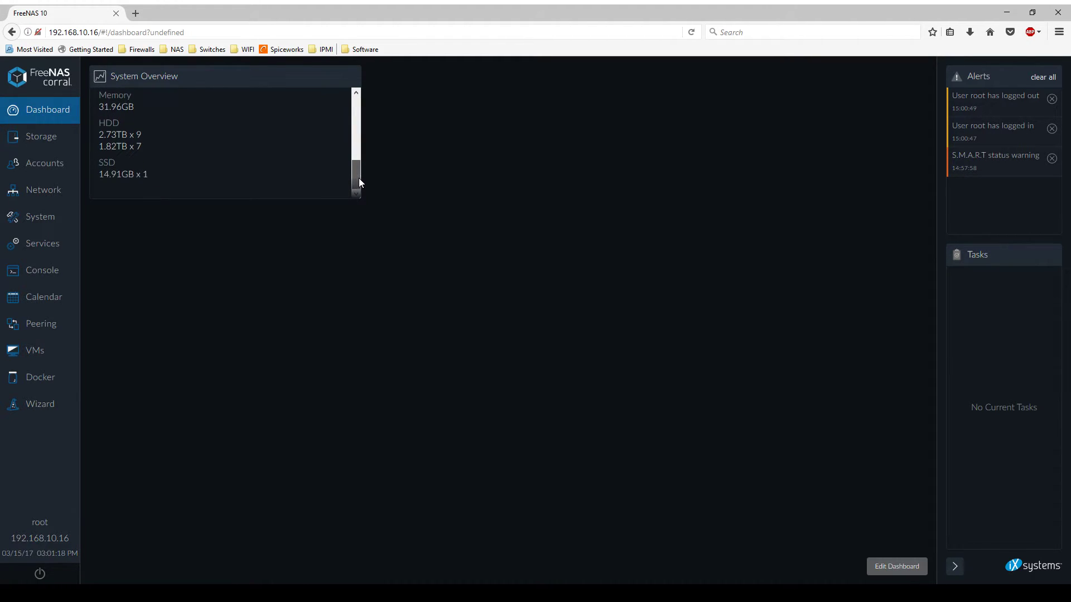
{"action": "left_click", "coordinate": [54, 142]}
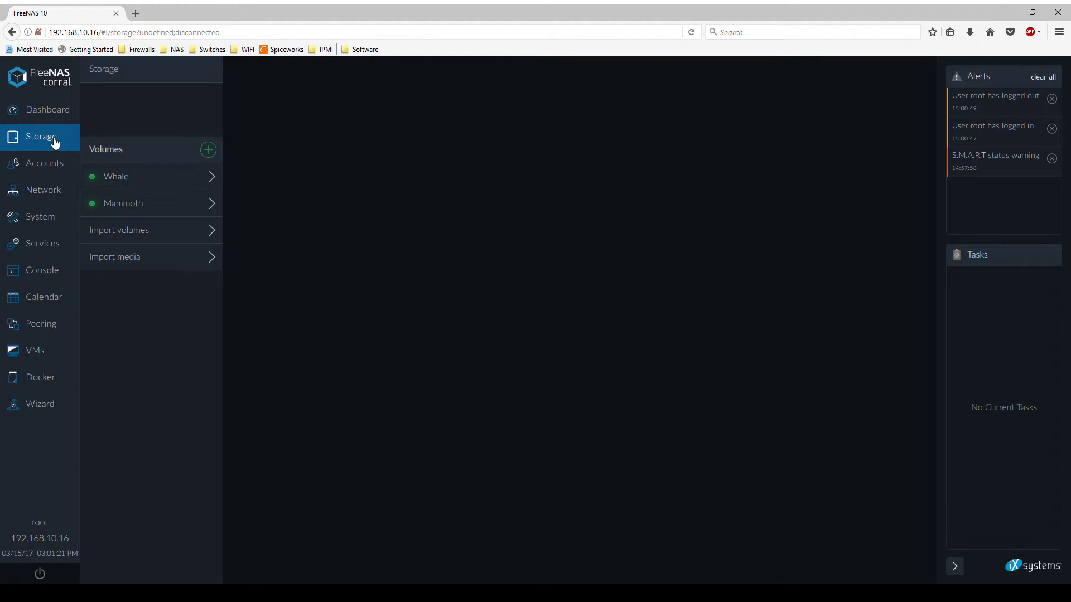
{"action": "left_click", "coordinate": [210, 184]}
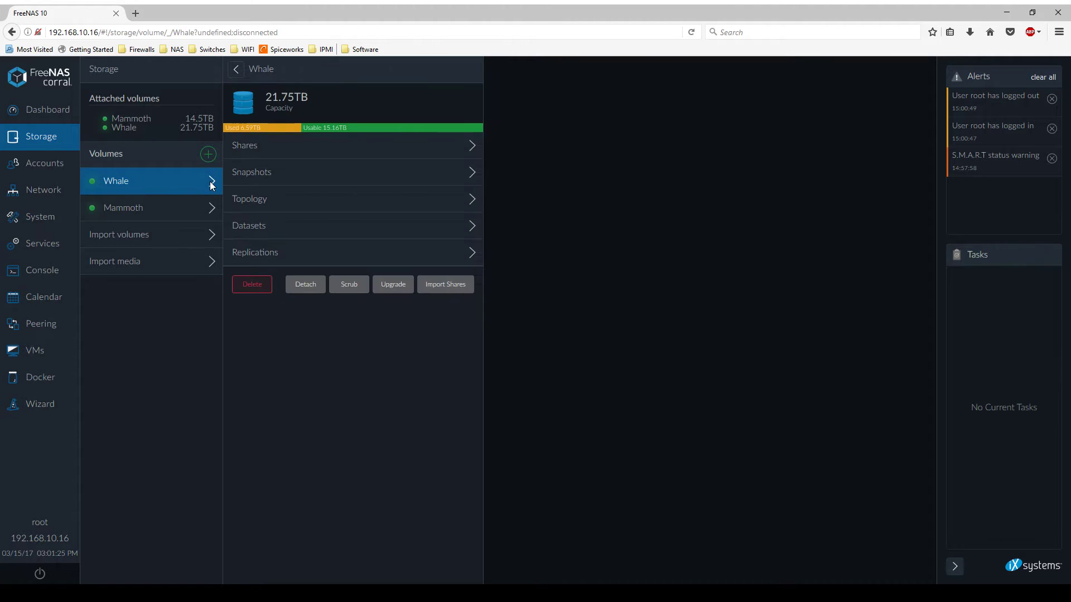
{"action": "left_click", "coordinate": [215, 215]}
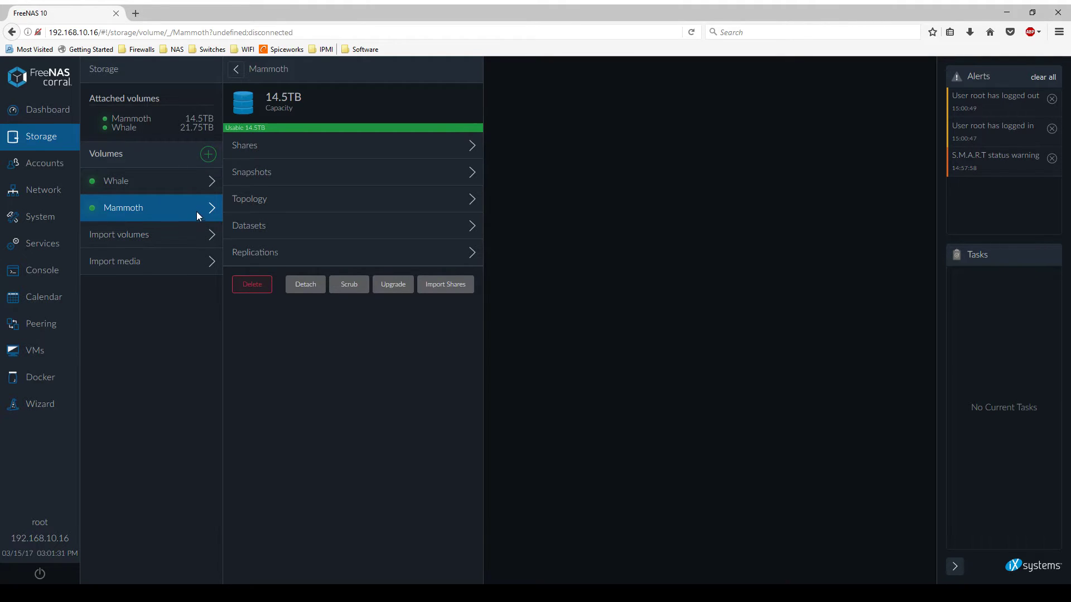
{"action": "left_click", "coordinate": [37, 191]}
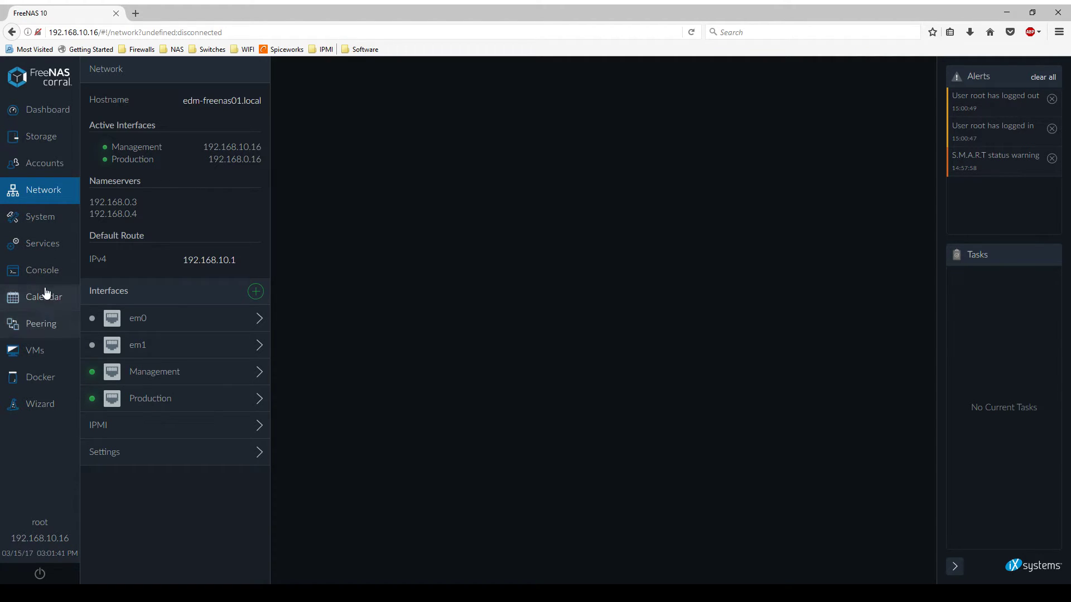
Step: Browse Docker containers, the freenas collection, Docker hosts and settings, then launch the setup wizard
{"action": "left_click", "coordinate": [39, 377]}
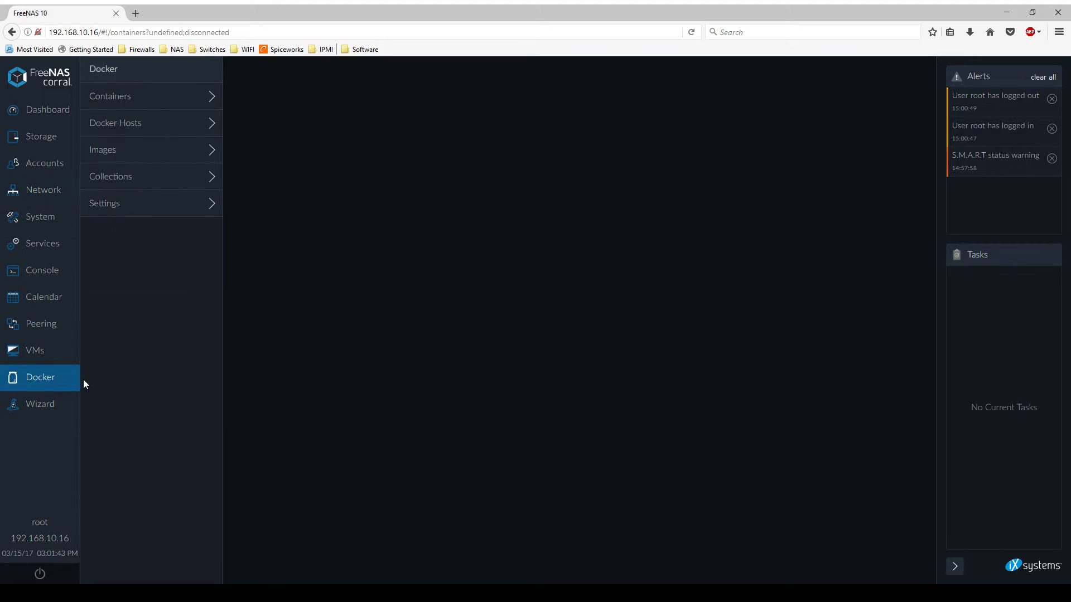
{"action": "left_click", "coordinate": [152, 91]}
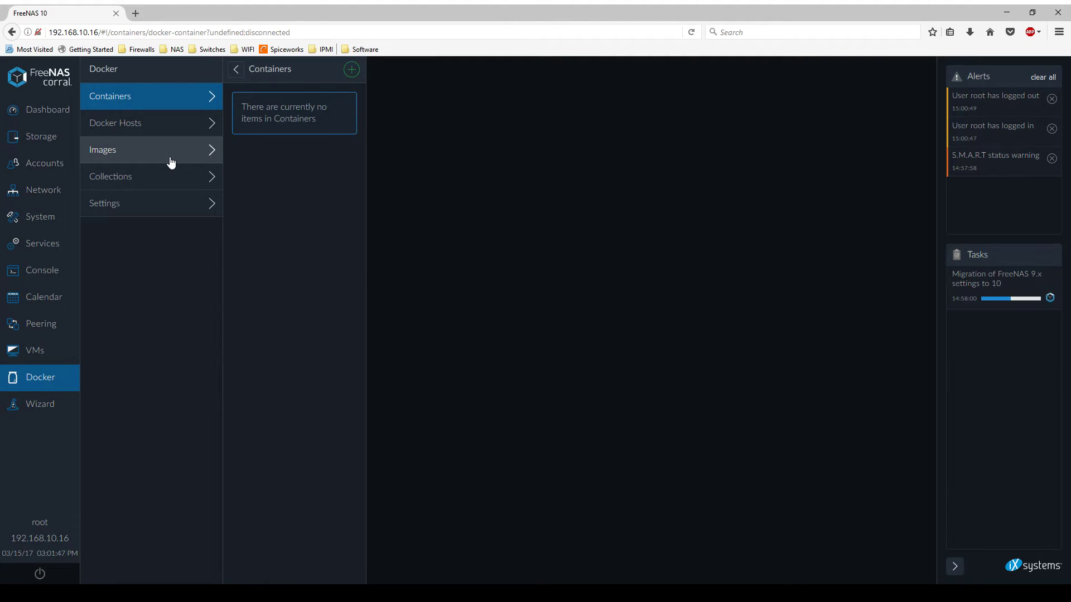
{"action": "left_click", "coordinate": [163, 186]}
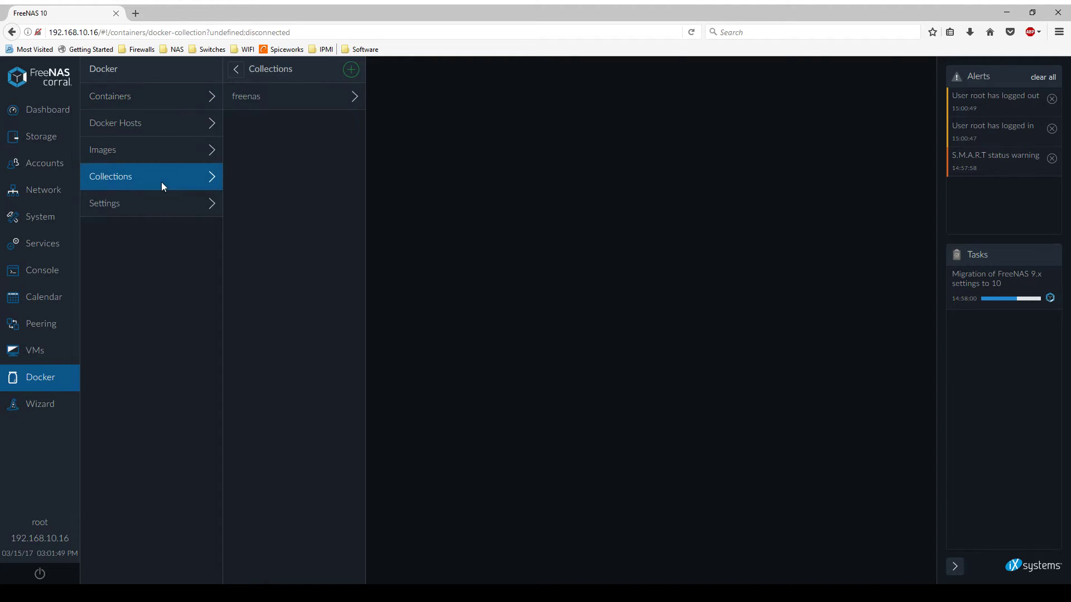
{"action": "left_click", "coordinate": [281, 100]}
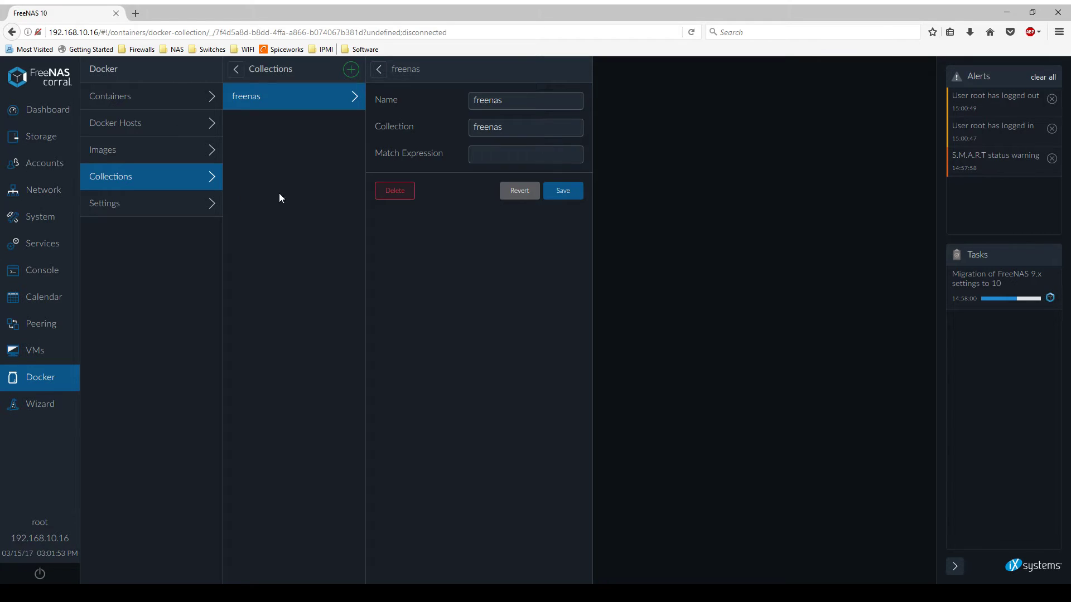
{"action": "left_click", "coordinate": [378, 71]}
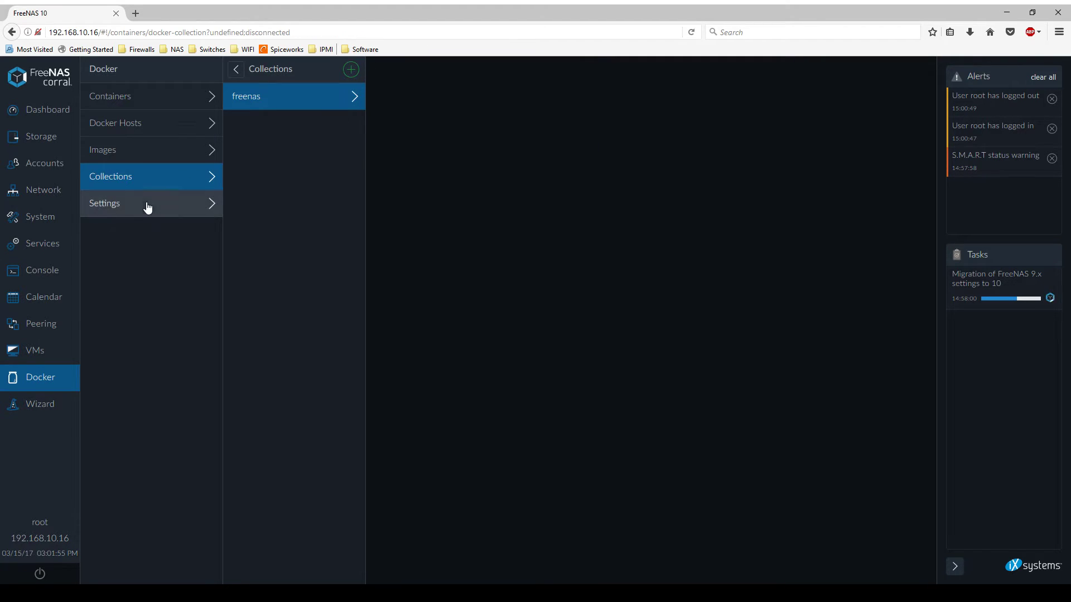
{"action": "left_click", "coordinate": [173, 129]}
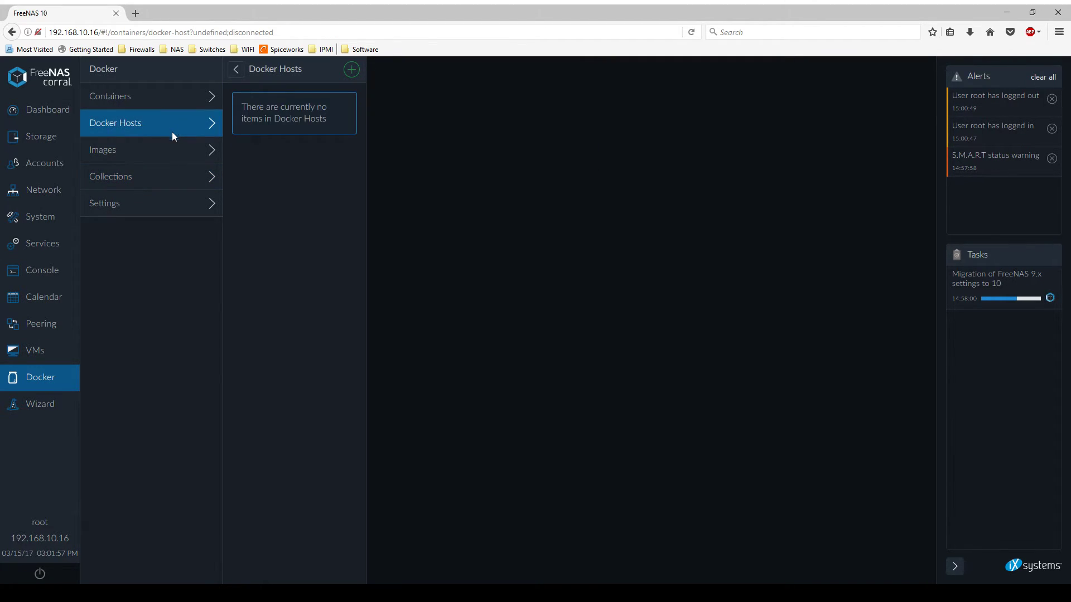
{"action": "left_click", "coordinate": [173, 214]}
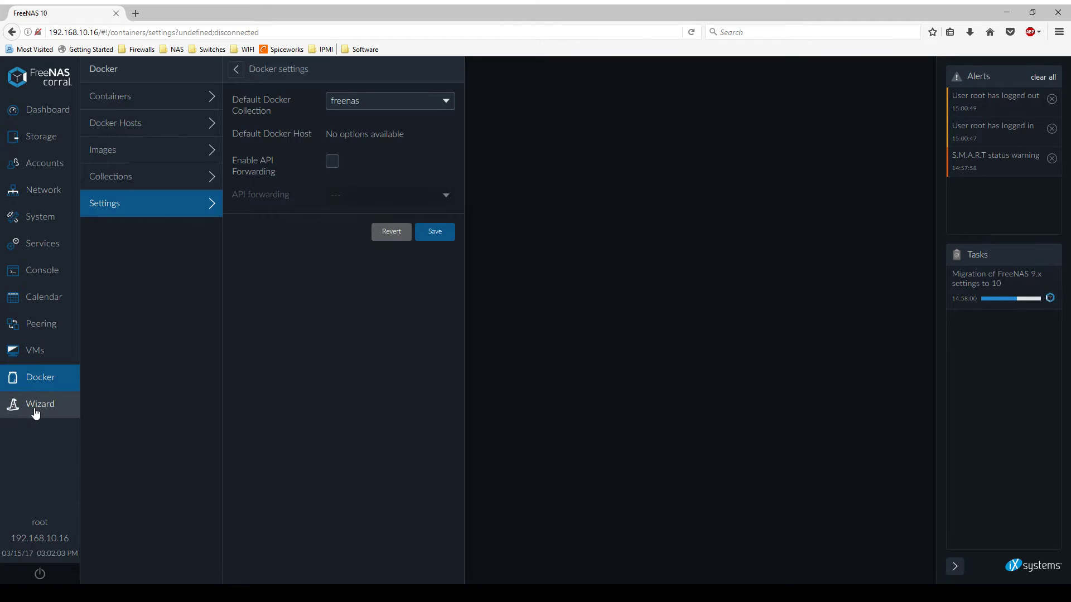
{"action": "left_click", "coordinate": [59, 403]}
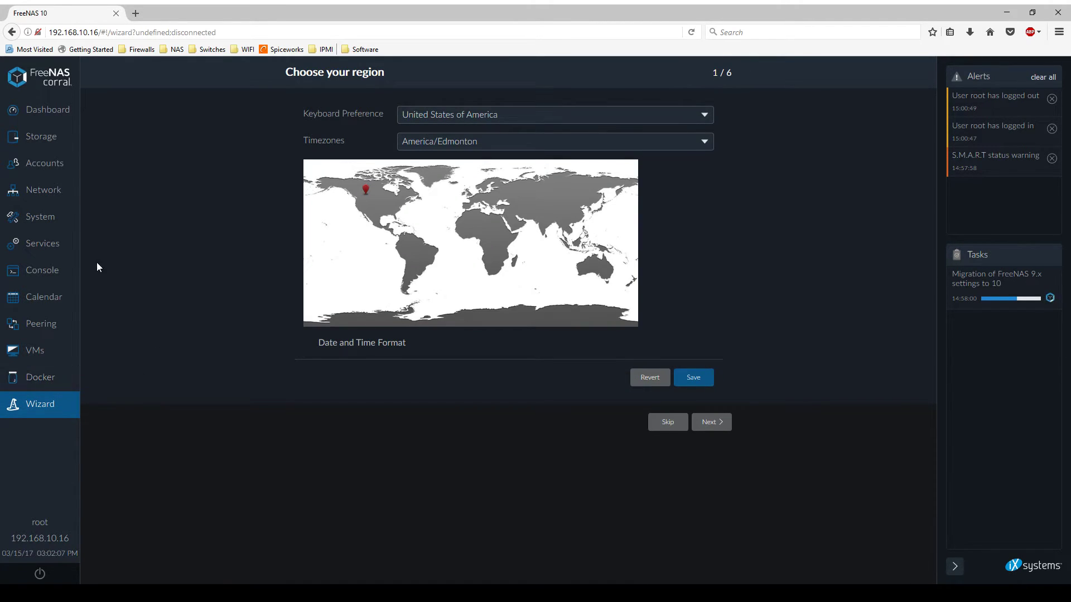
Step: Close the wizard by returning to the Dashboard
{"action": "left_click", "coordinate": [67, 110]}
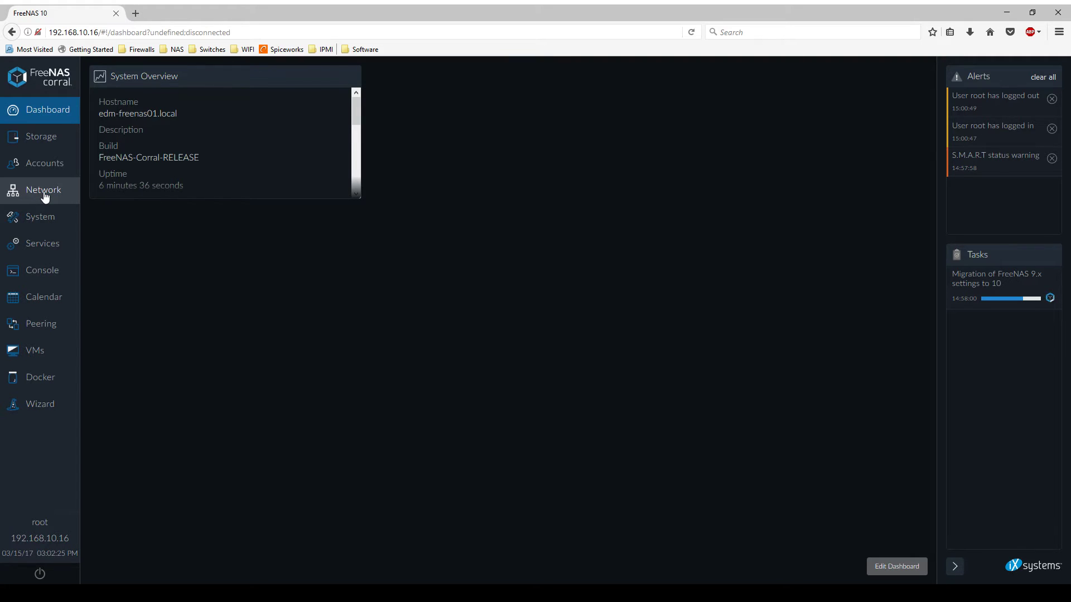
Step: View the Overview page in the System section
{"action": "left_click", "coordinate": [34, 223]}
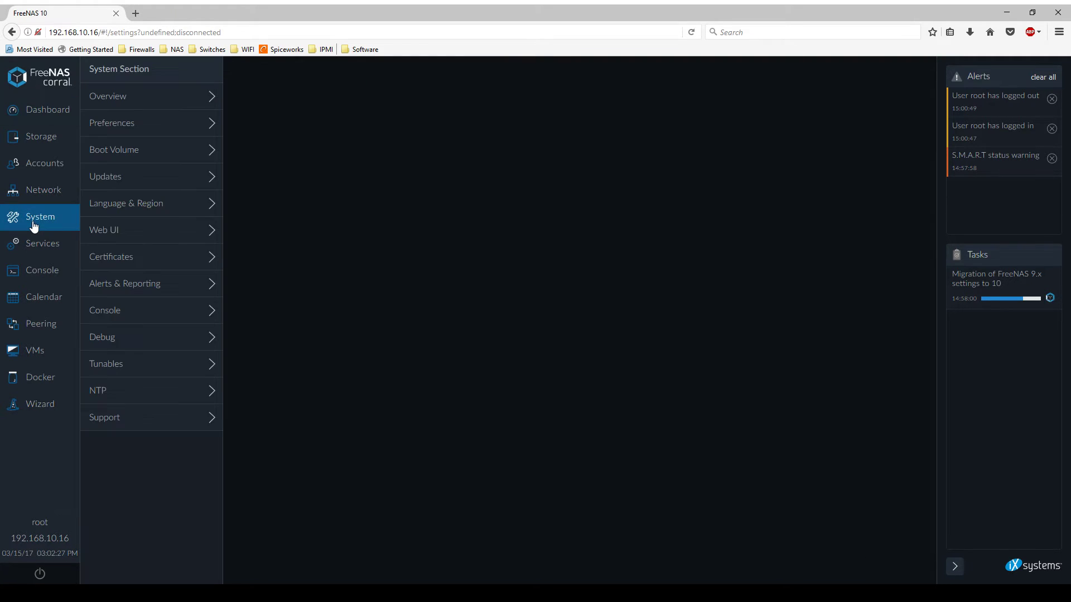
{"action": "left_click", "coordinate": [134, 95]}
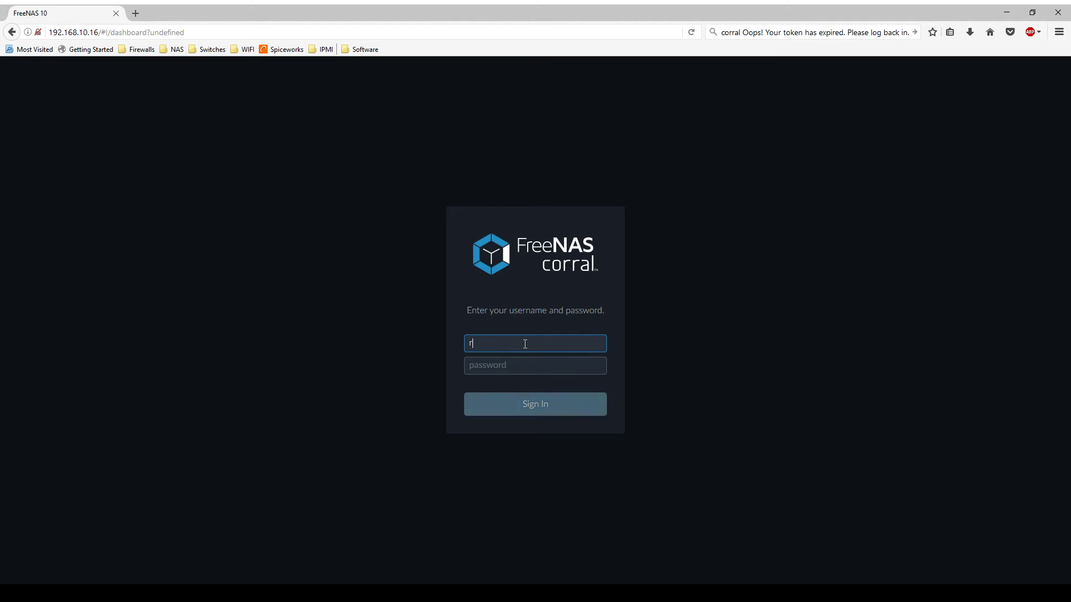
Step: Enter the administrator password and sign back in to the dashboard
{"action": "key", "text": "Tab"}
{"action": "type", "text": "***********"}
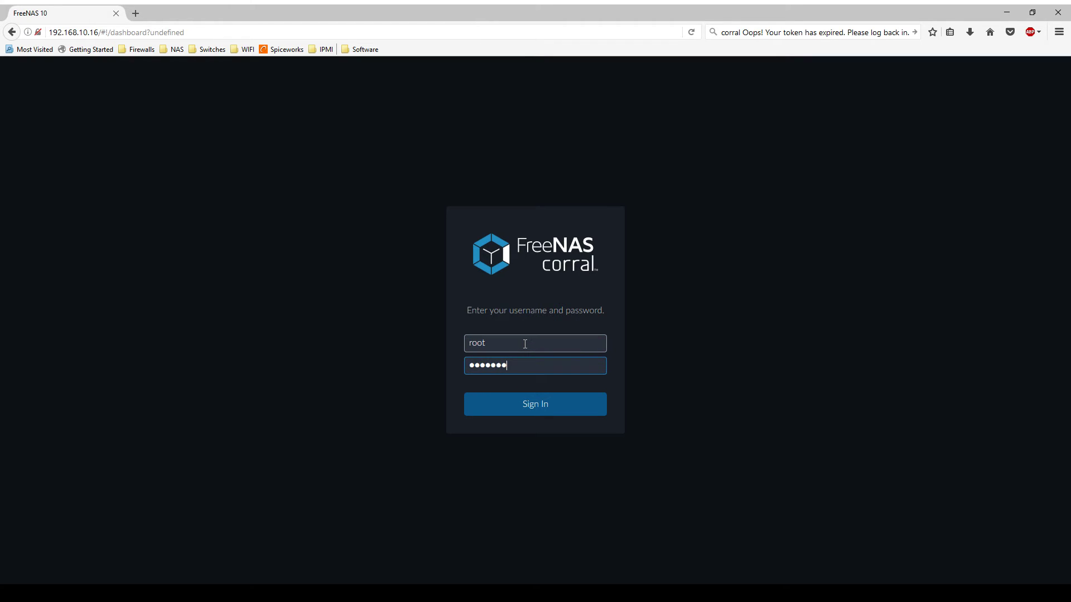
{"action": "key", "text": "Return"}
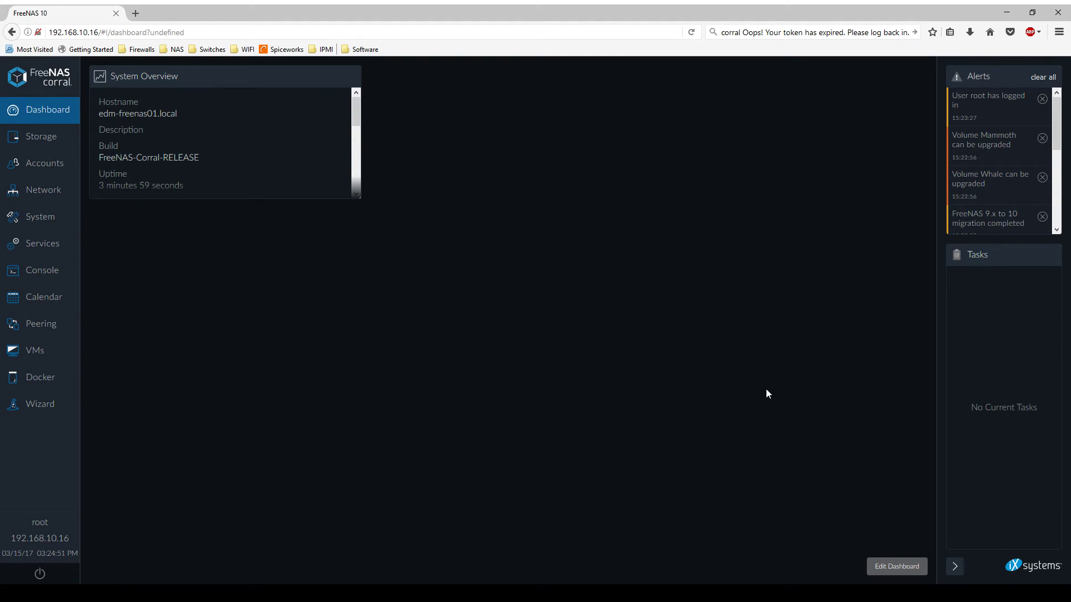
Step: Scroll the Alerts list and expand the Volume Mammoth upgrade alert details
{"action": "scroll", "coordinate": [1007, 184], "scroll_direction": "down", "scroll_amount": 2}
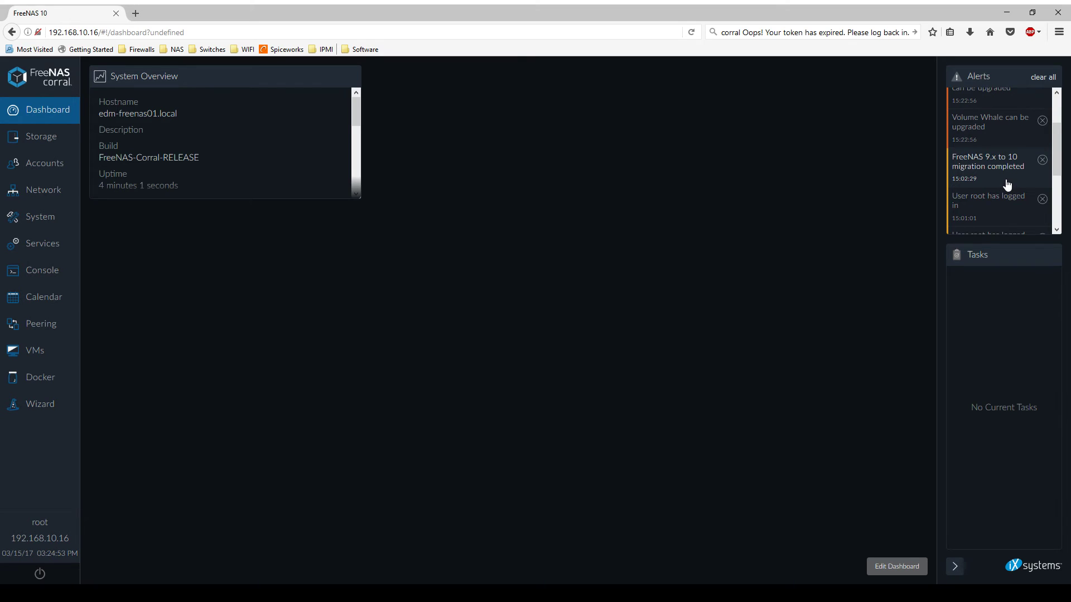
{"action": "scroll", "coordinate": [1007, 184], "scroll_direction": "down", "scroll_amount": 3}
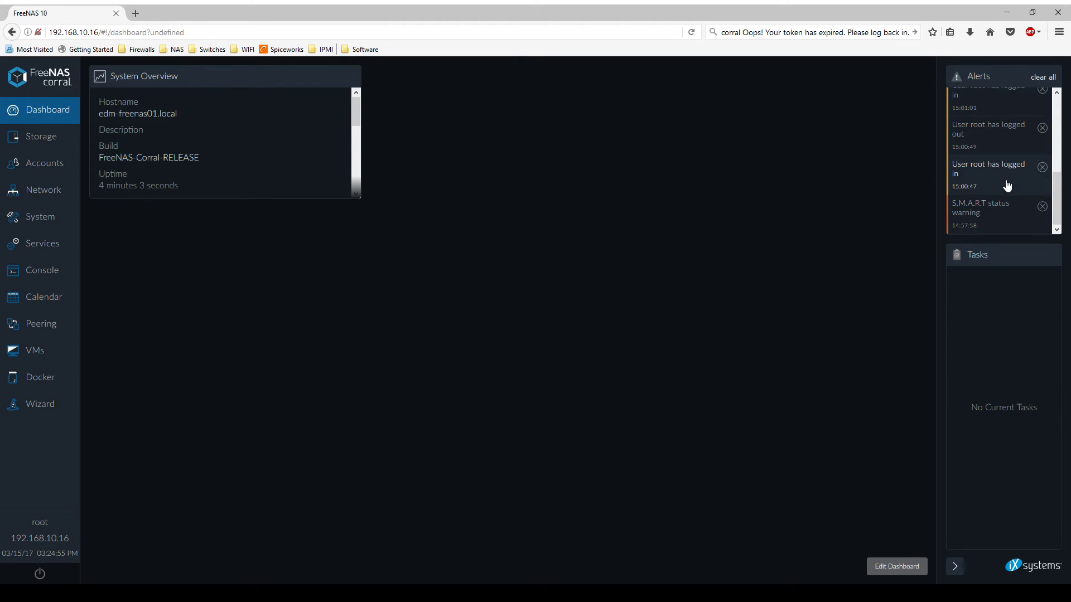
{"action": "scroll", "coordinate": [999, 223], "scroll_direction": "up", "scroll_amount": 5}
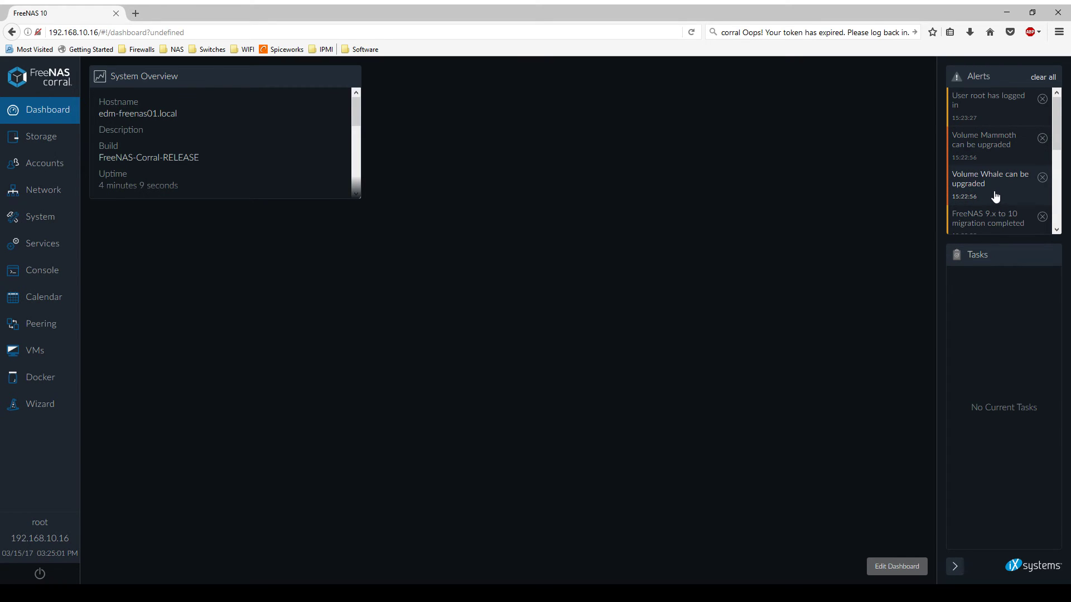
{"action": "left_click", "coordinate": [1001, 155]}
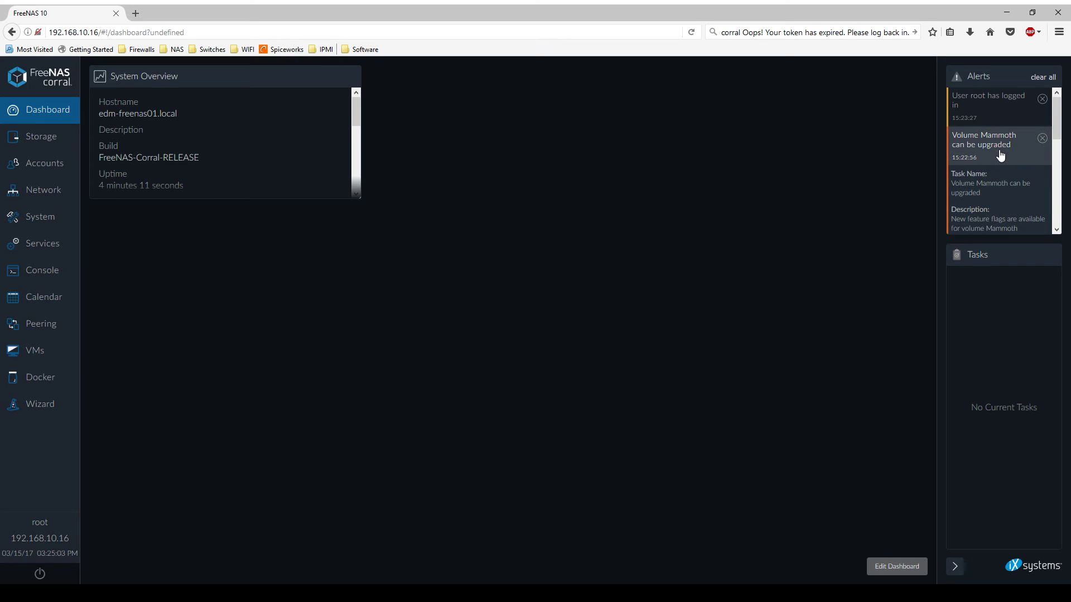
{"action": "left_click", "coordinate": [1001, 158]}
{"action": "scroll", "coordinate": [1000, 160], "scroll_direction": "down", "scroll_amount": 2}
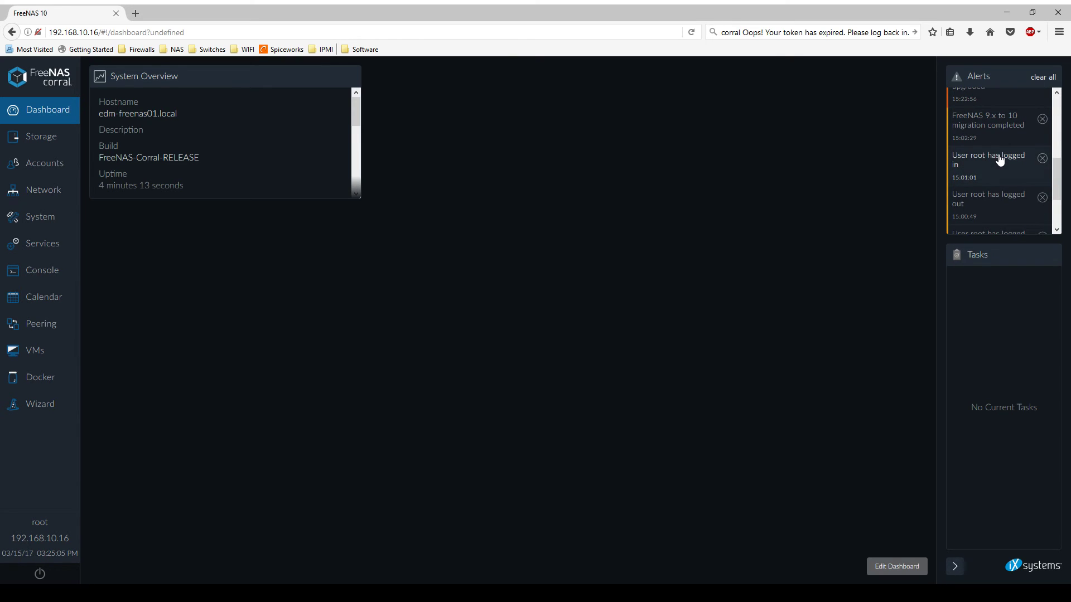
{"action": "scroll", "coordinate": [1000, 159], "scroll_direction": "up", "scroll_amount": 2}
{"action": "left_click", "coordinate": [1000, 160]}
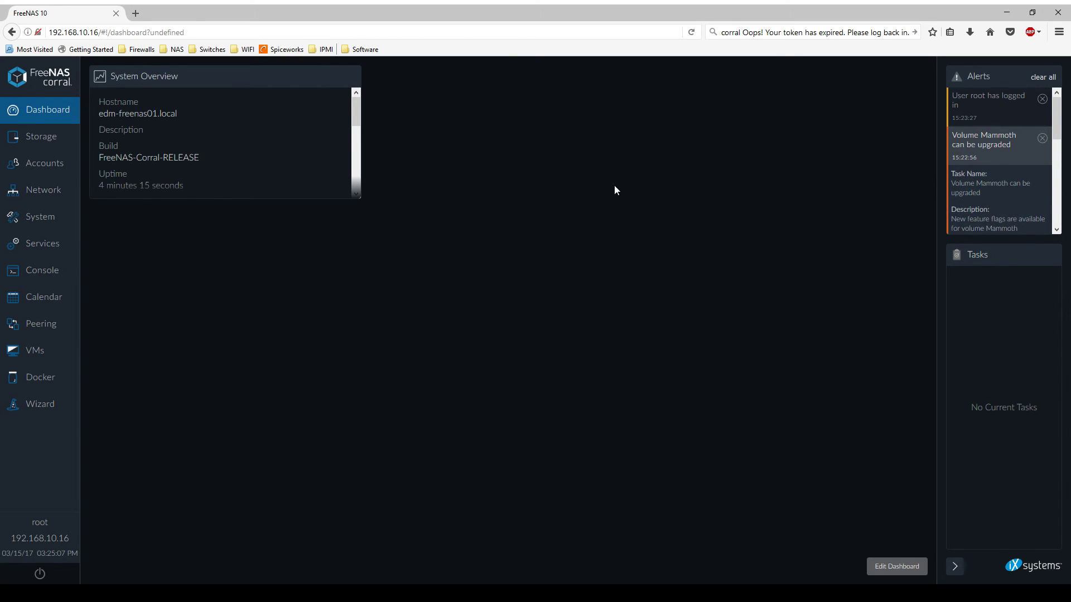